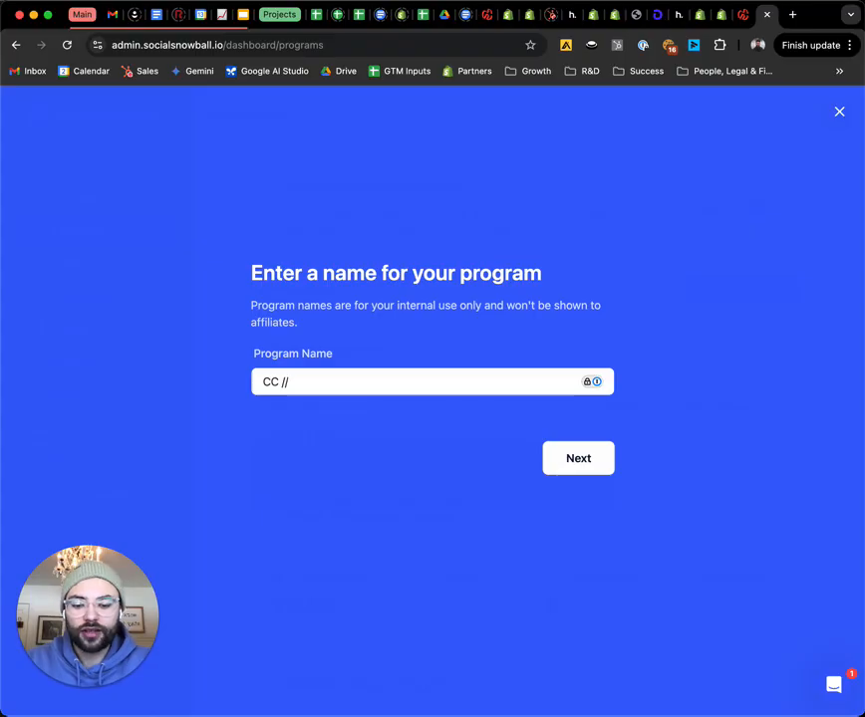
Name the new affiliate program "CC // lorem ipsum" and continue to the commission settings.
text(lorem ip)
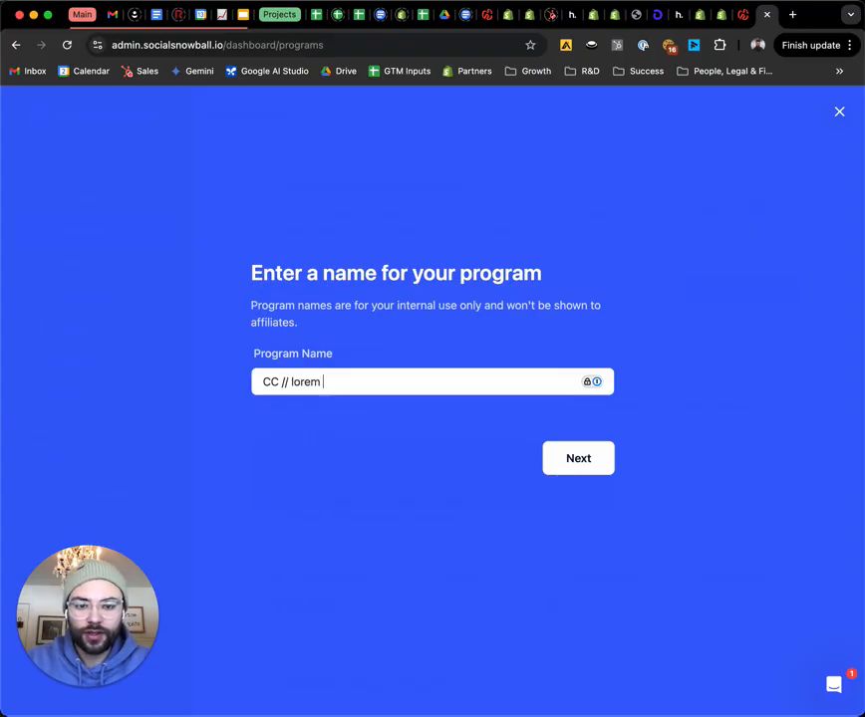
text(sum)
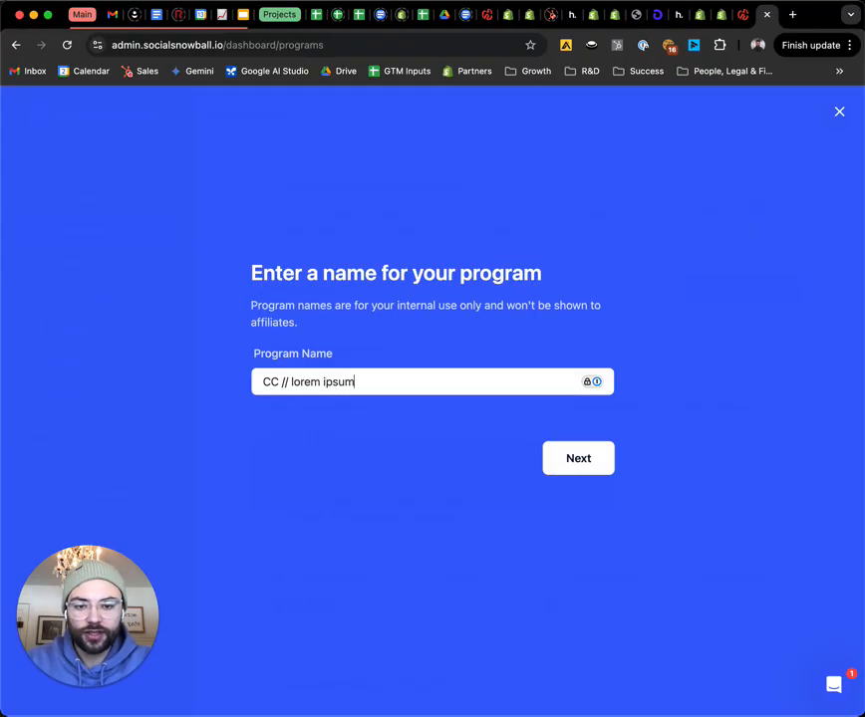
click(308, 449)
drag(285, 382, 242, 389)
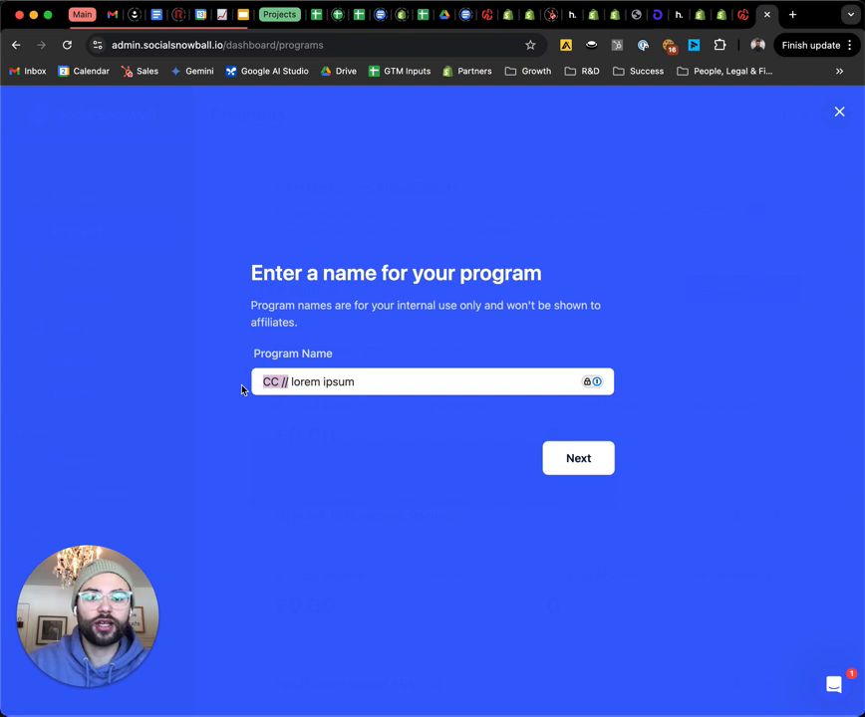
click(324, 383)
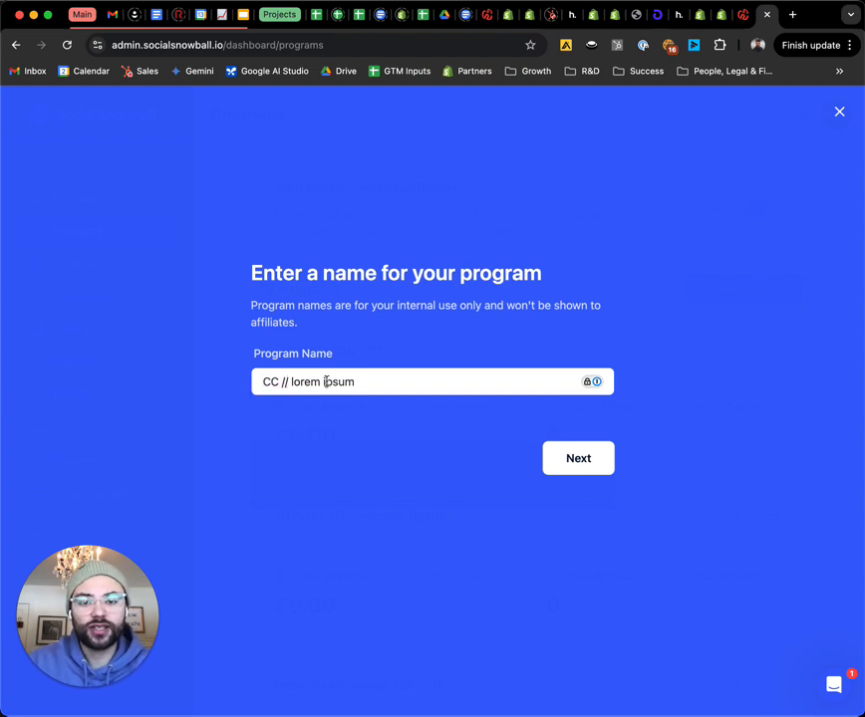
click(565, 459)
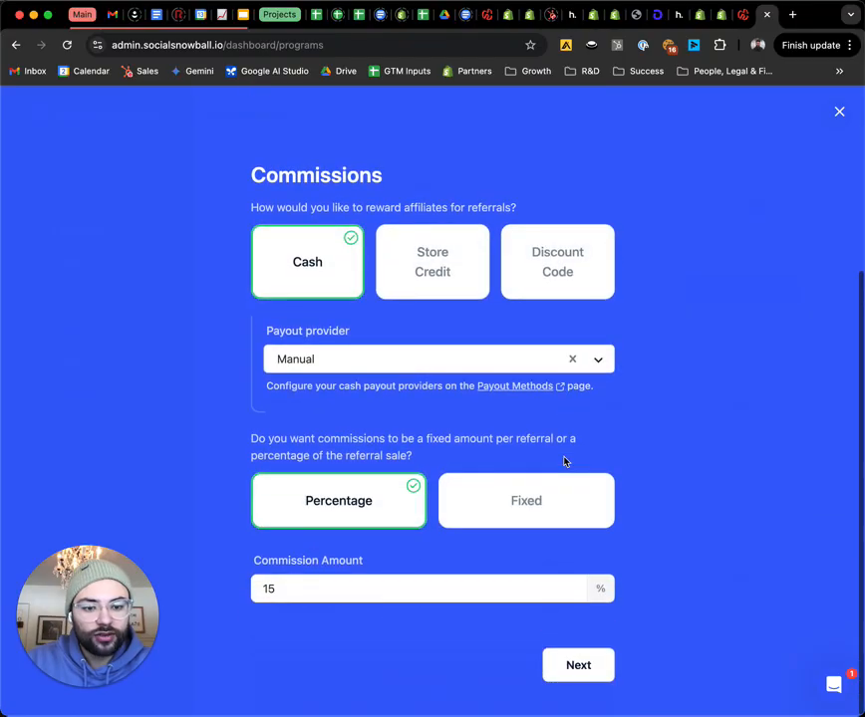
Accept the default commission settings and choose Custom URL as the landing page for the program's affiliate links.
click(584, 667)
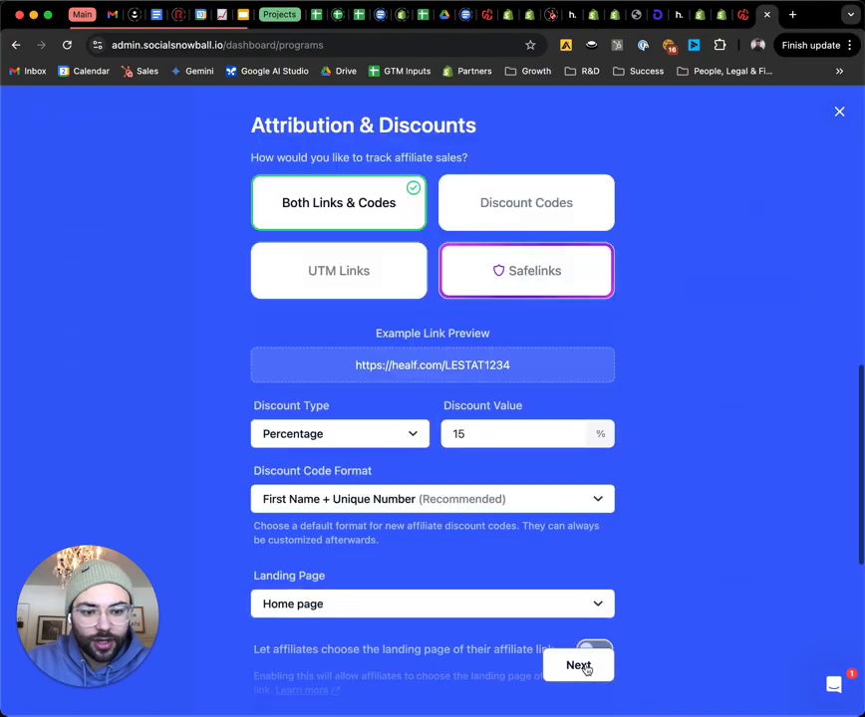
click(550, 577)
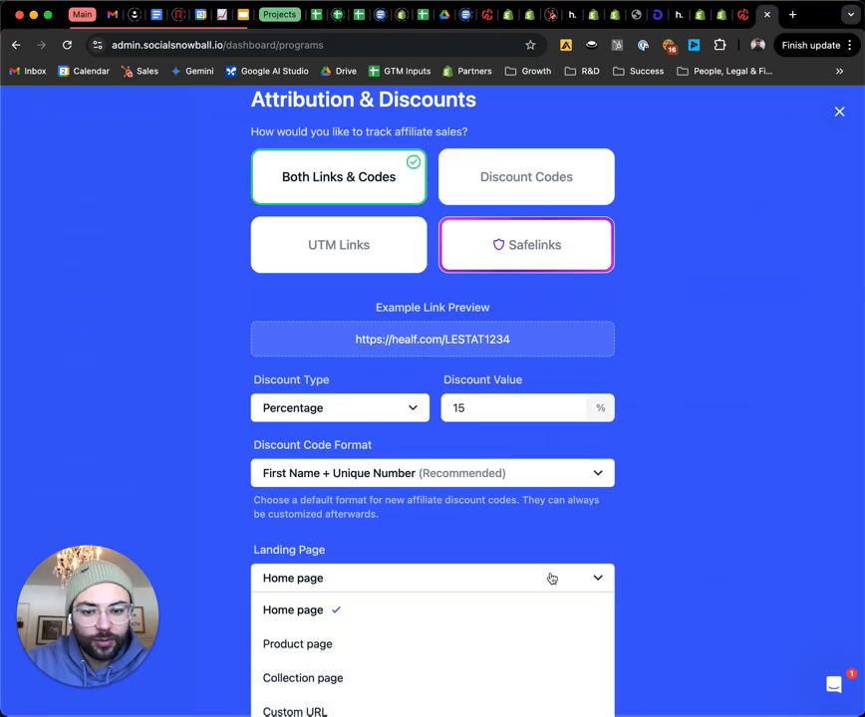
scroll(551, 526, down, 2)
scroll(551, 526, down, 3)
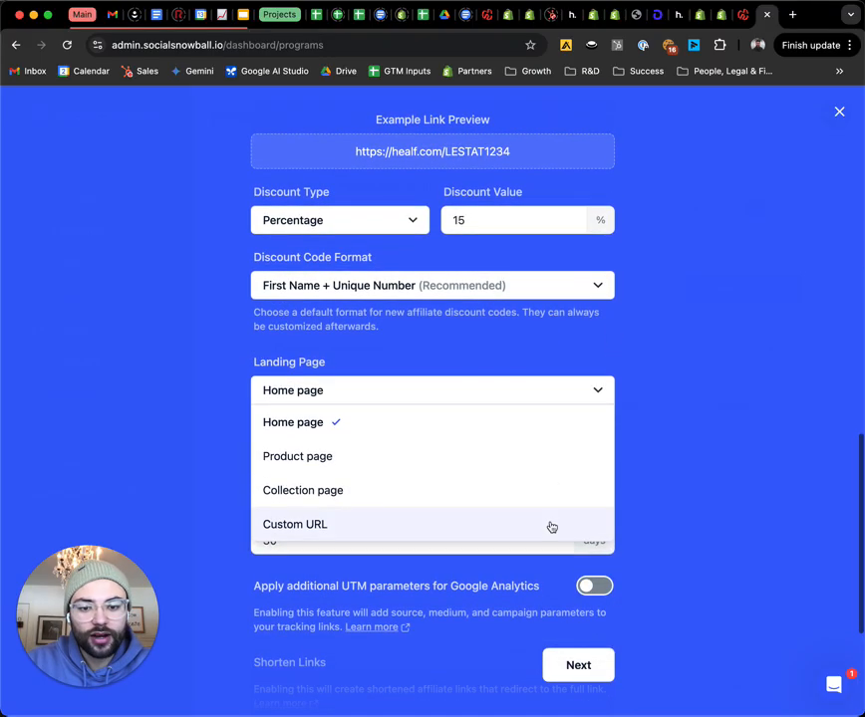
click(351, 524)
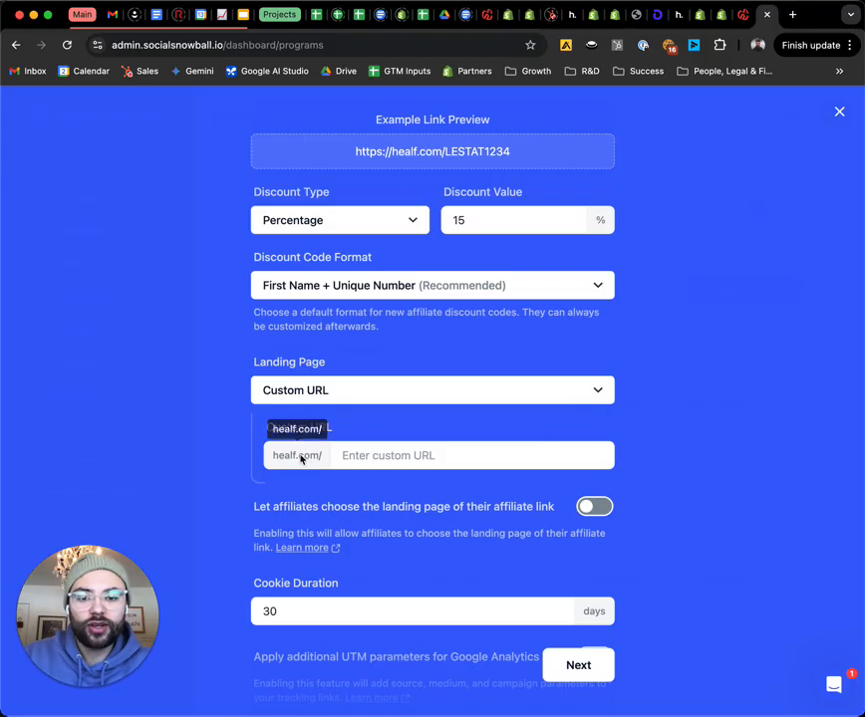
Set the landing page's custom URL path to apps/cc-storefront/redirect.
click(388, 459)
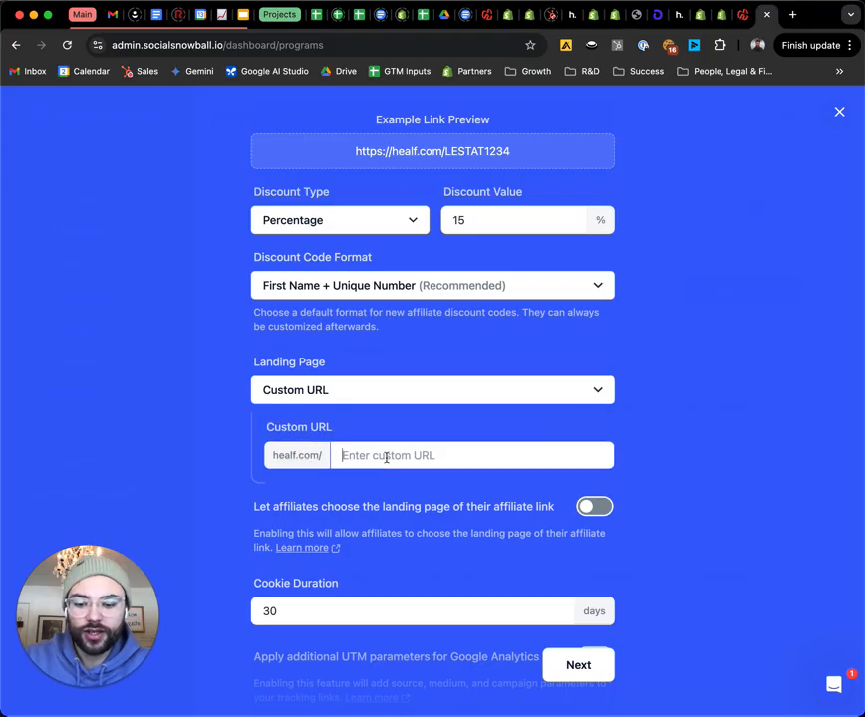
text(apps/cc-storefront/redirect)
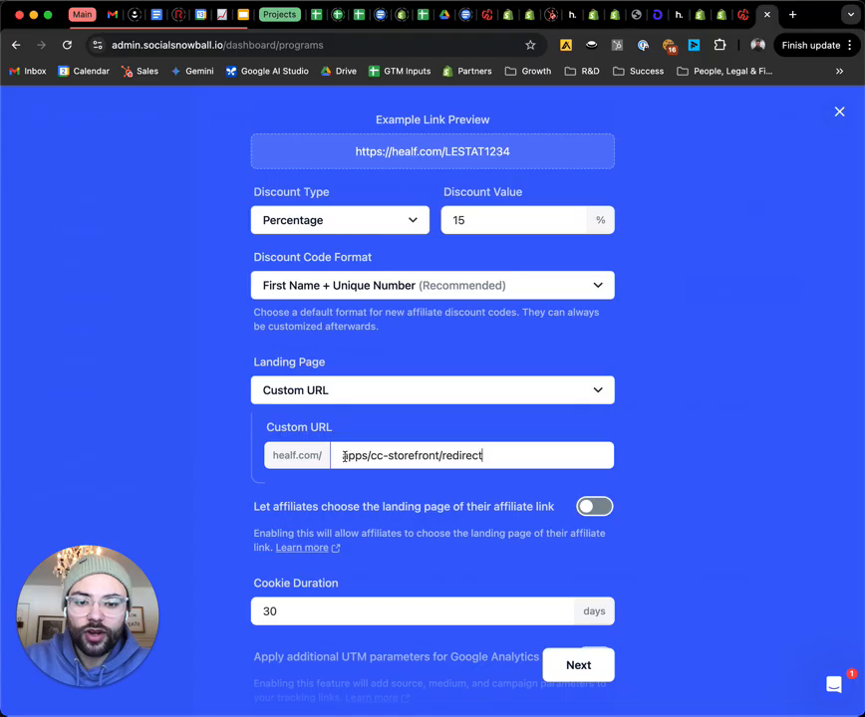
drag(342, 455, 502, 467)
click(642, 450)
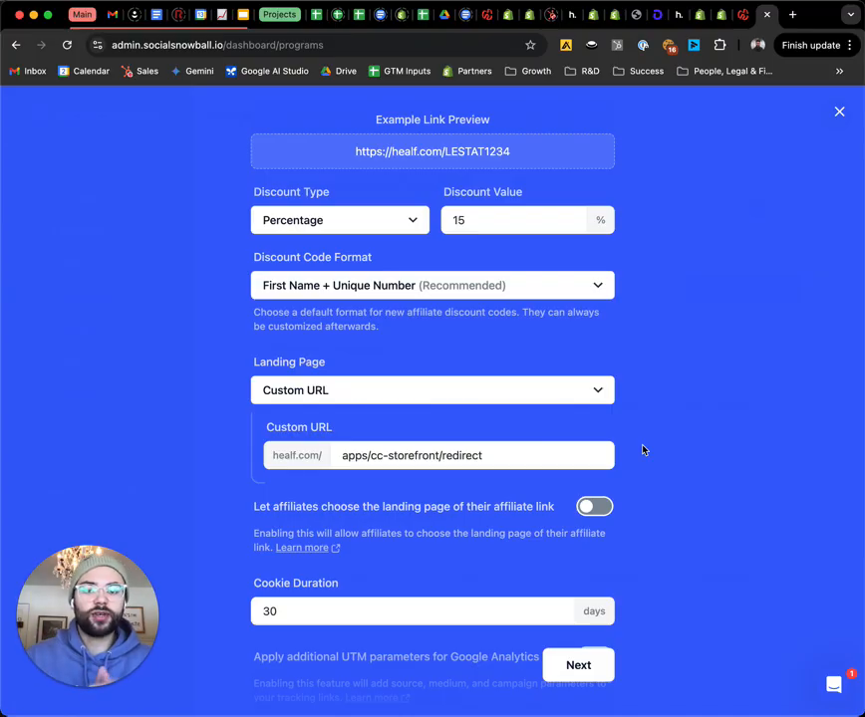
scroll(643, 450, down, 5)
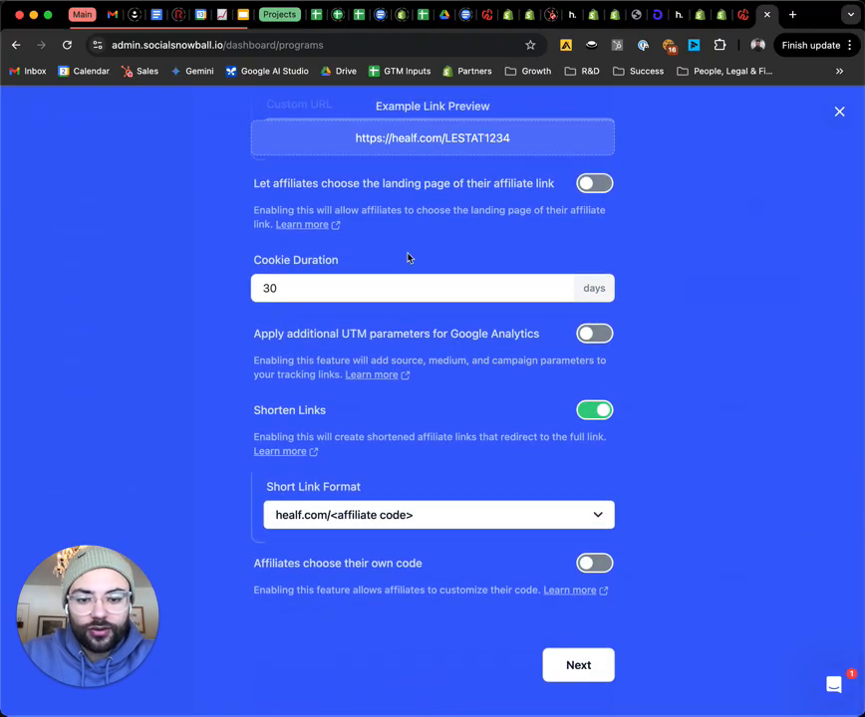
scroll(689, 361, up, 1)
scroll(690, 361, up, 5)
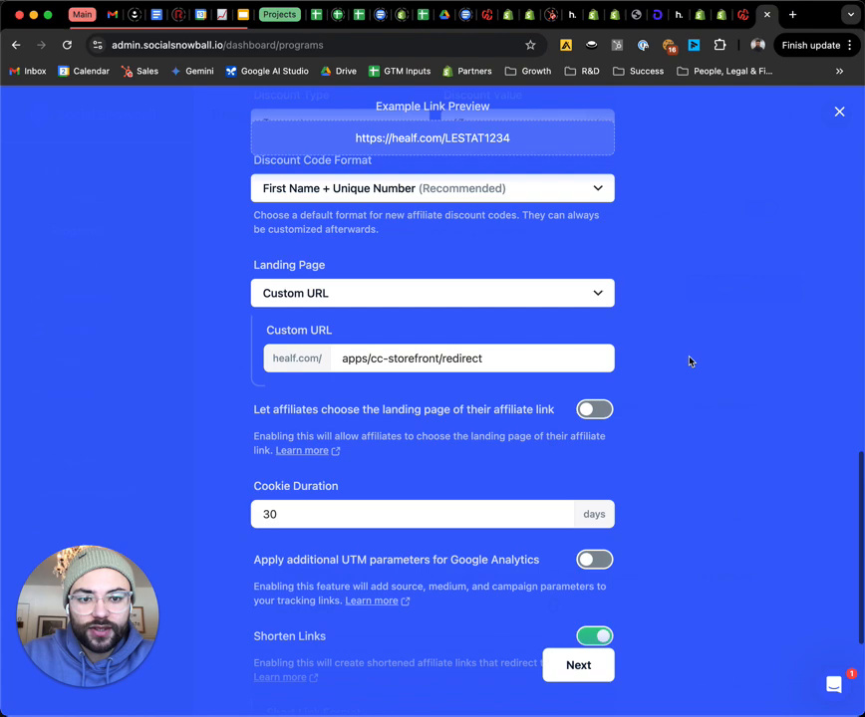
scroll(690, 362, down, 2)
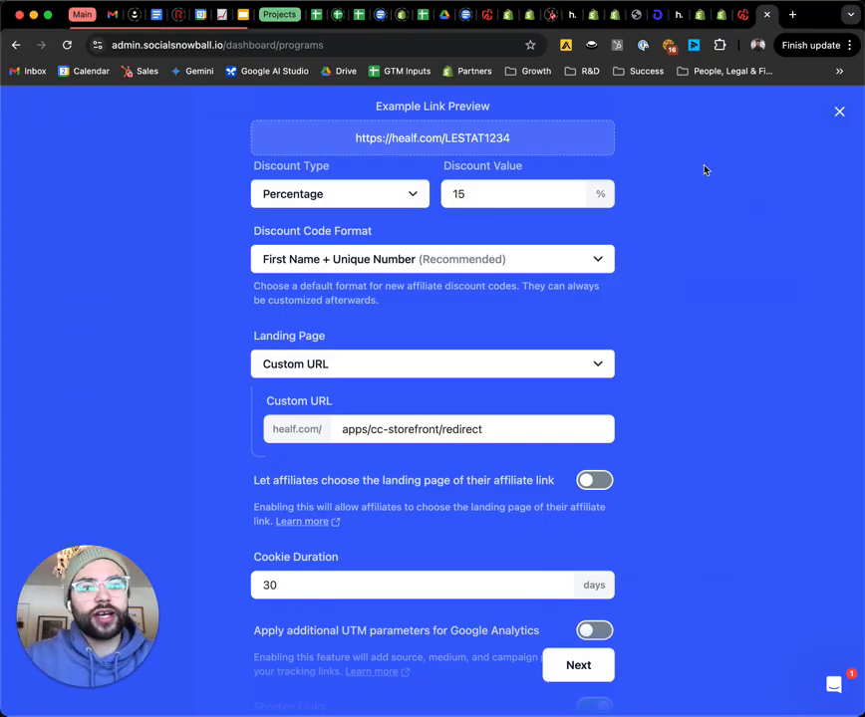
Switch to the CreatorCommerce dashboard and look at the blank settings form for a new campaign, without creating one.
click(742, 16)
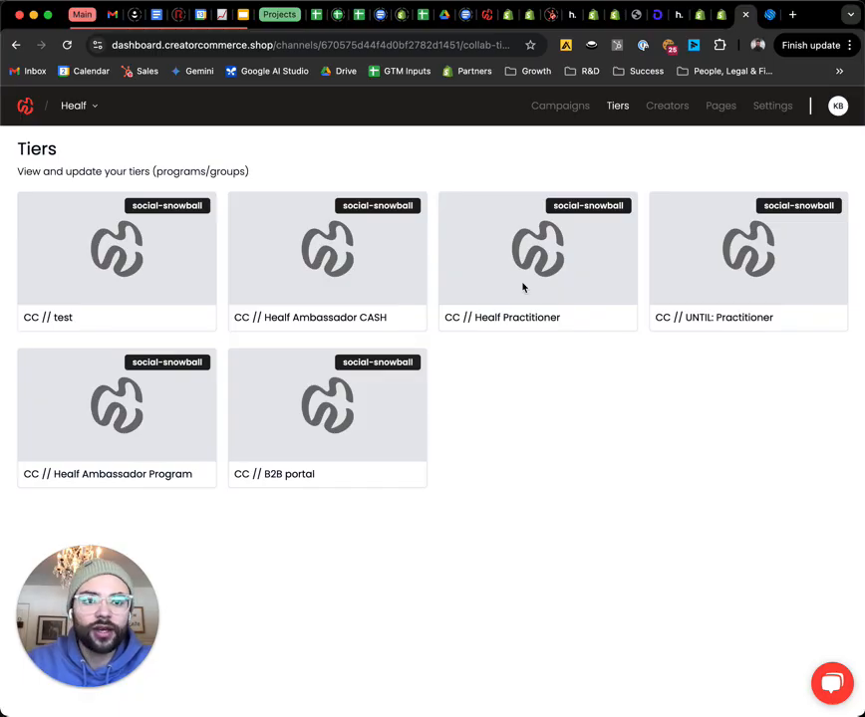
click(556, 110)
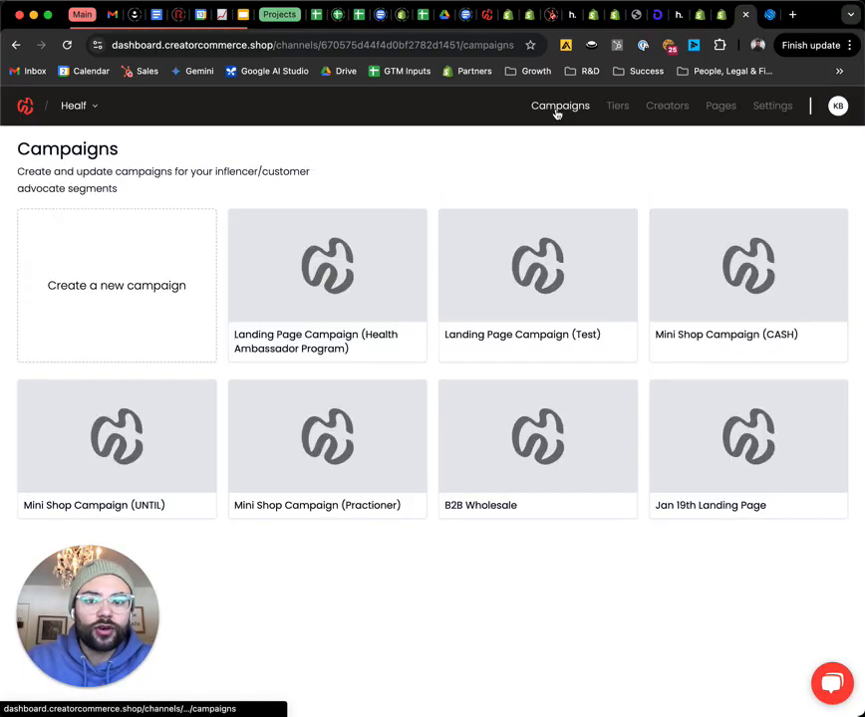
click(102, 286)
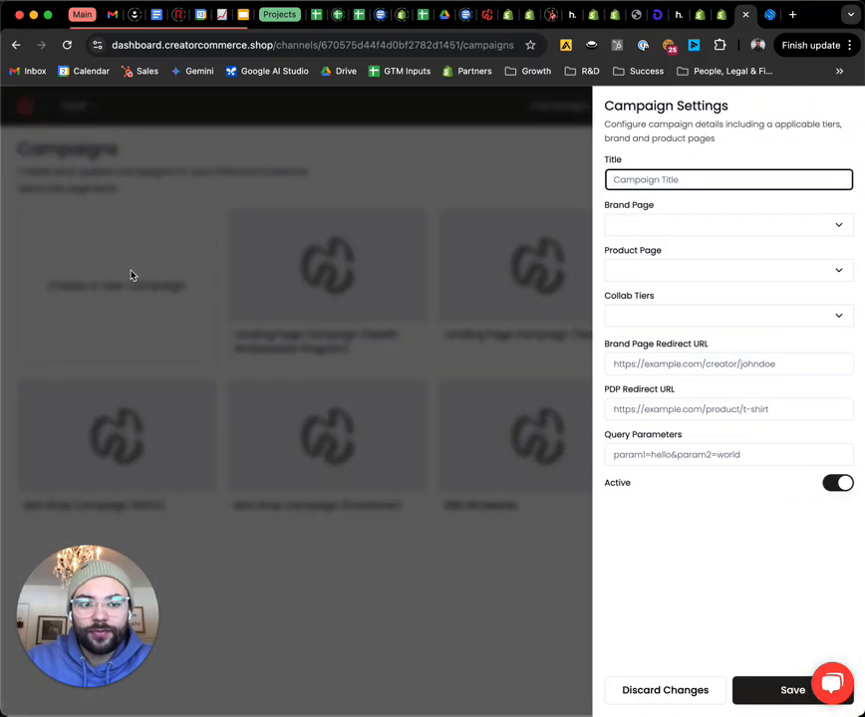
click(487, 162)
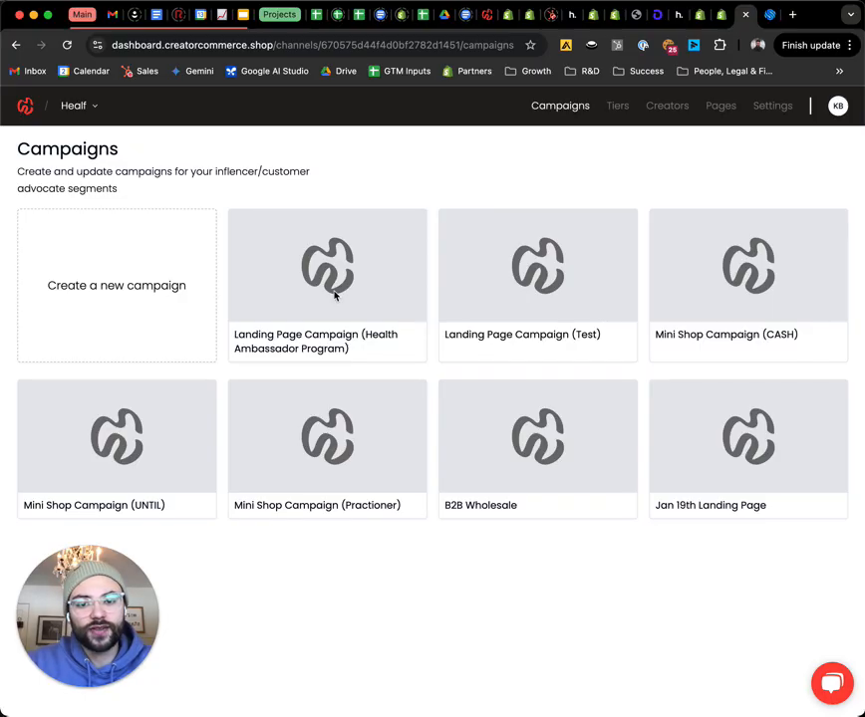
Check the settings of the Health Ambassador Program landing page campaign and the Mini Shop Campaign (Practioner).
click(388, 270)
click(388, 270)
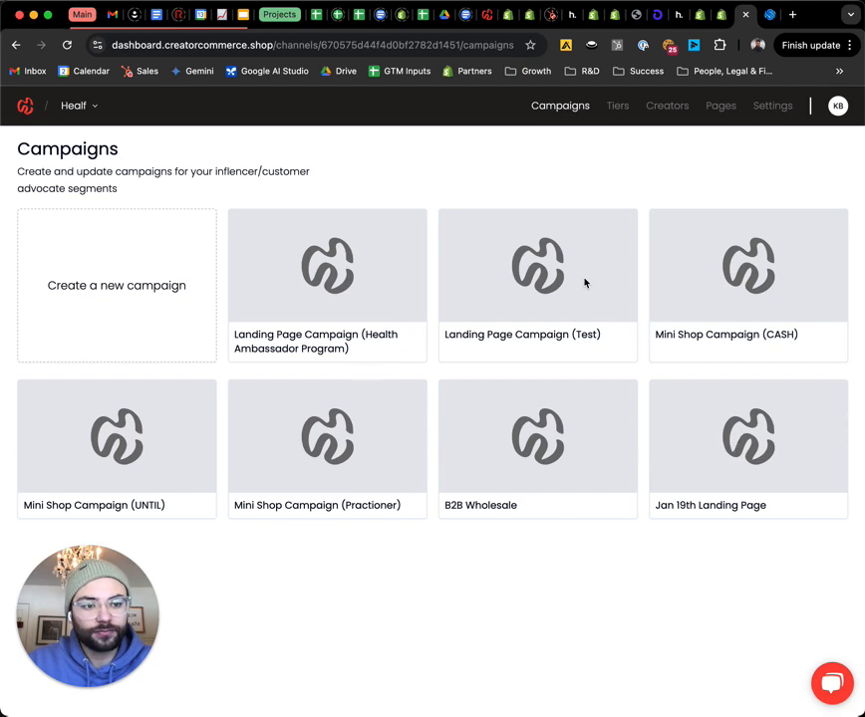
click(326, 292)
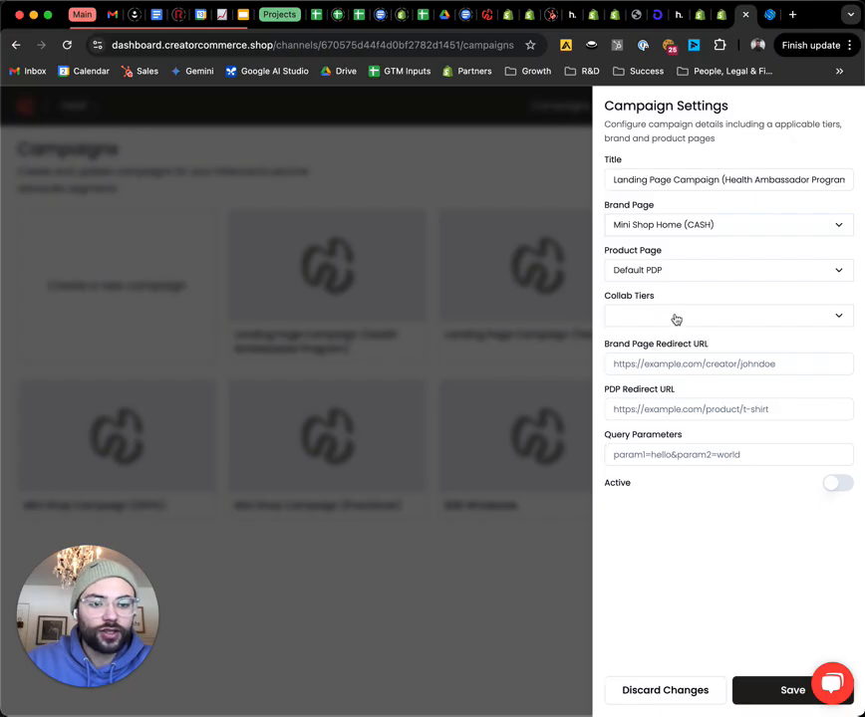
click(457, 310)
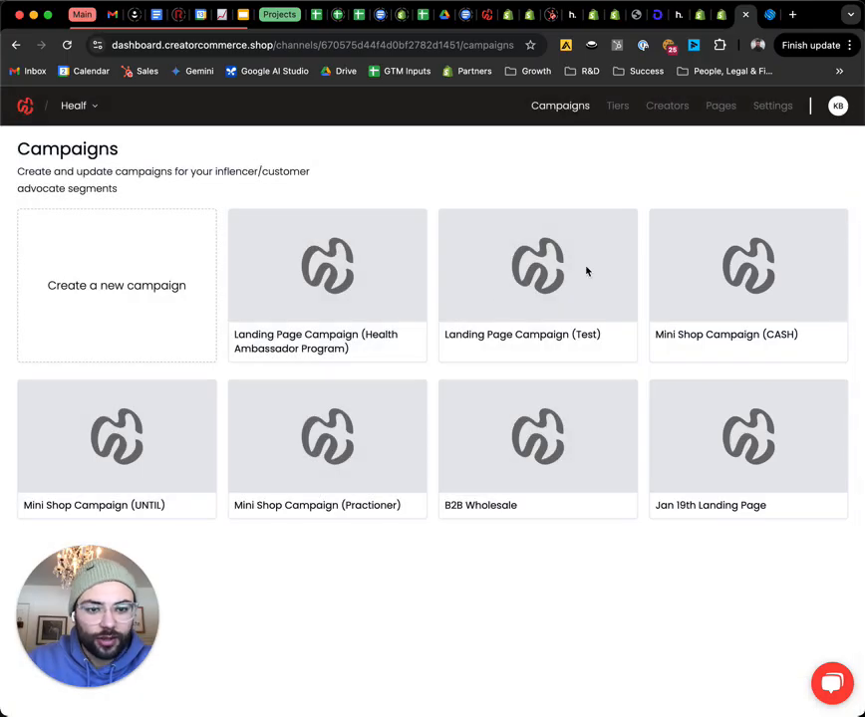
click(291, 445)
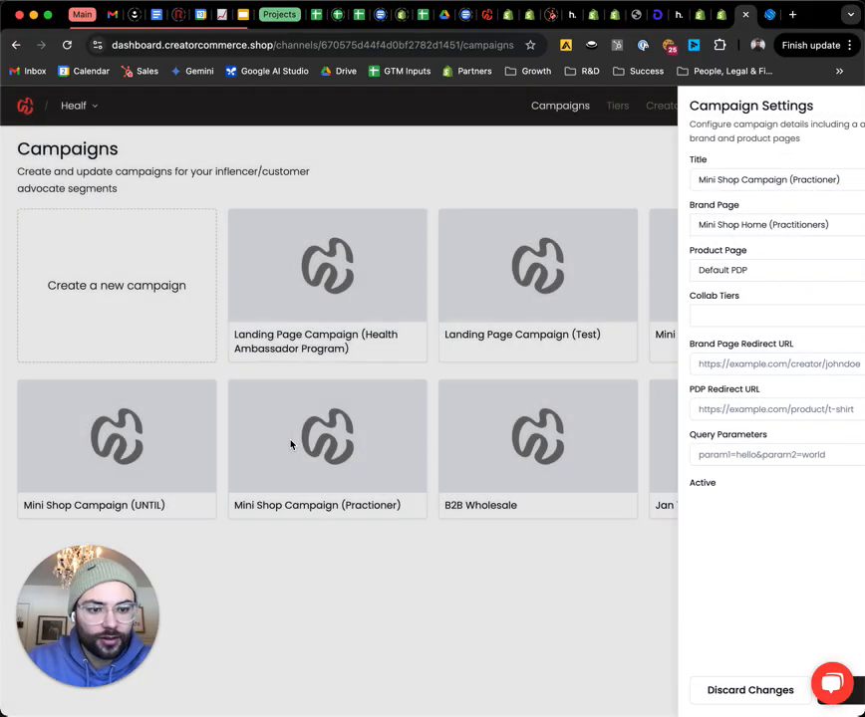
click(291, 446)
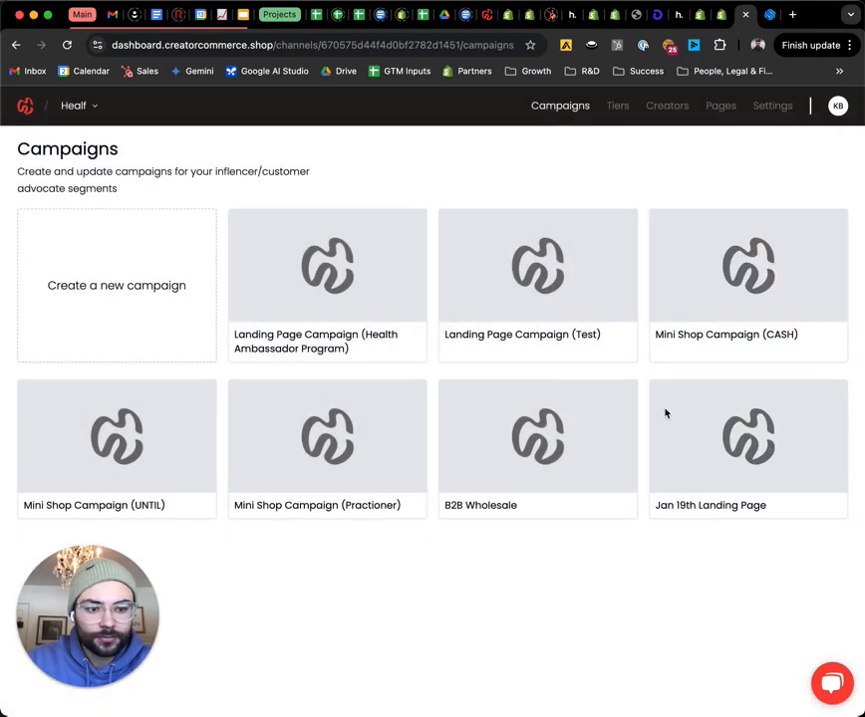
Inspect the Jan 19th Landing Page campaign's settings and the collab tiers available to add, leaving them unchanged.
click(760, 485)
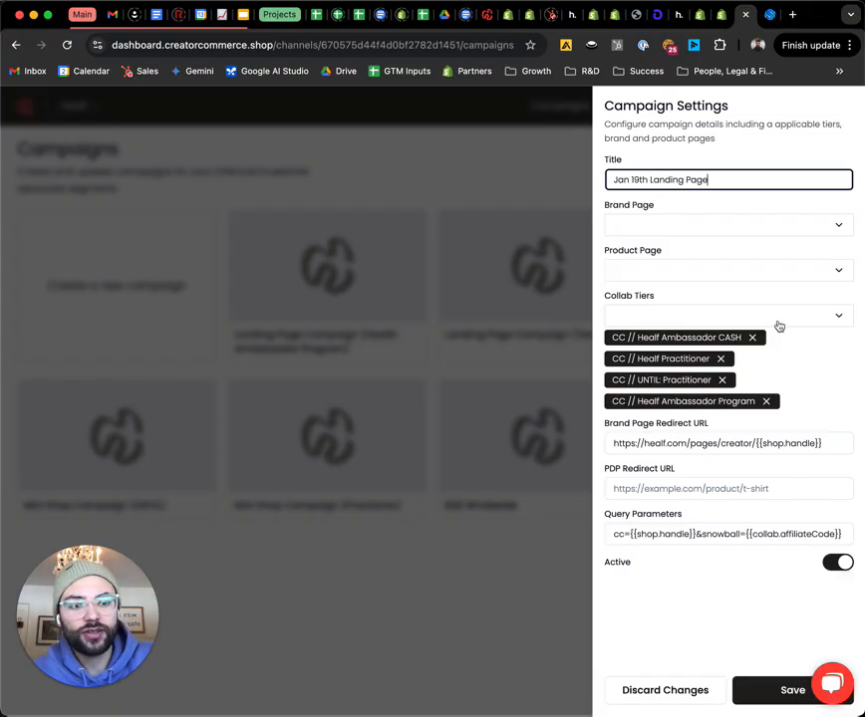
click(780, 318)
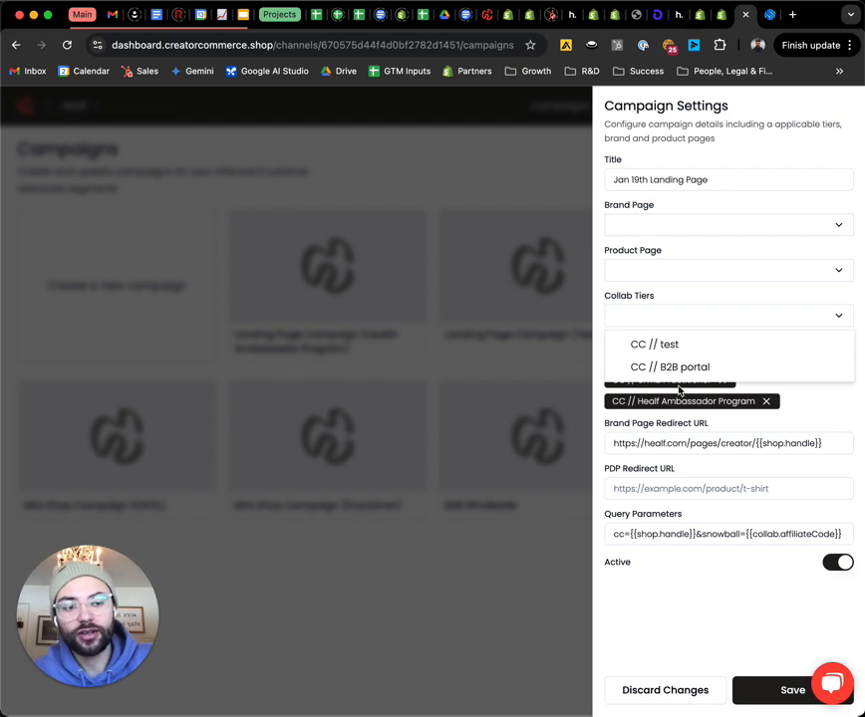
click(826, 407)
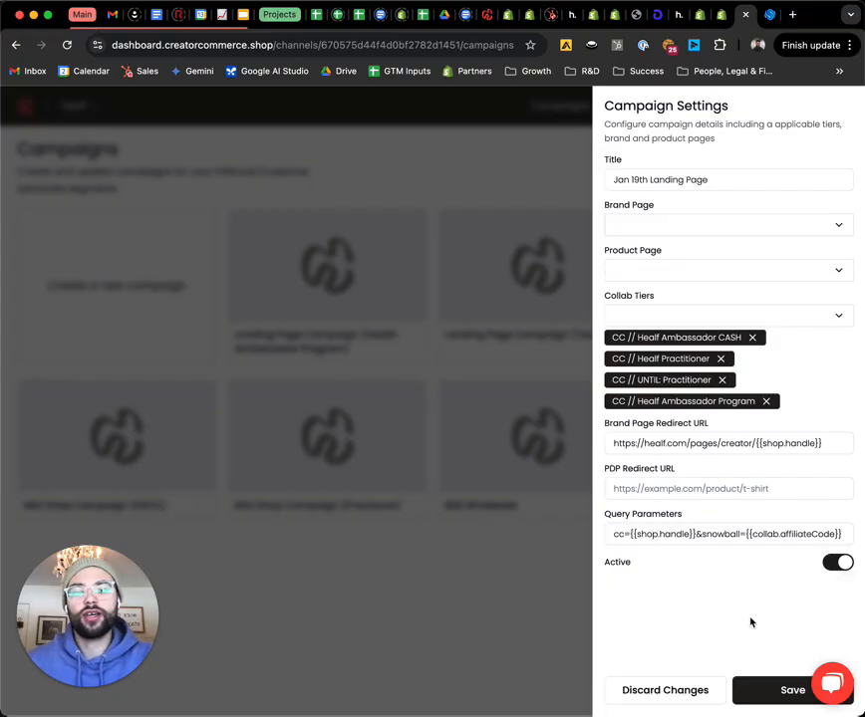
click(448, 616)
Switch back to the Social Snowball program setup and review the program name prefix and custom landing page URL.
click(768, 15)
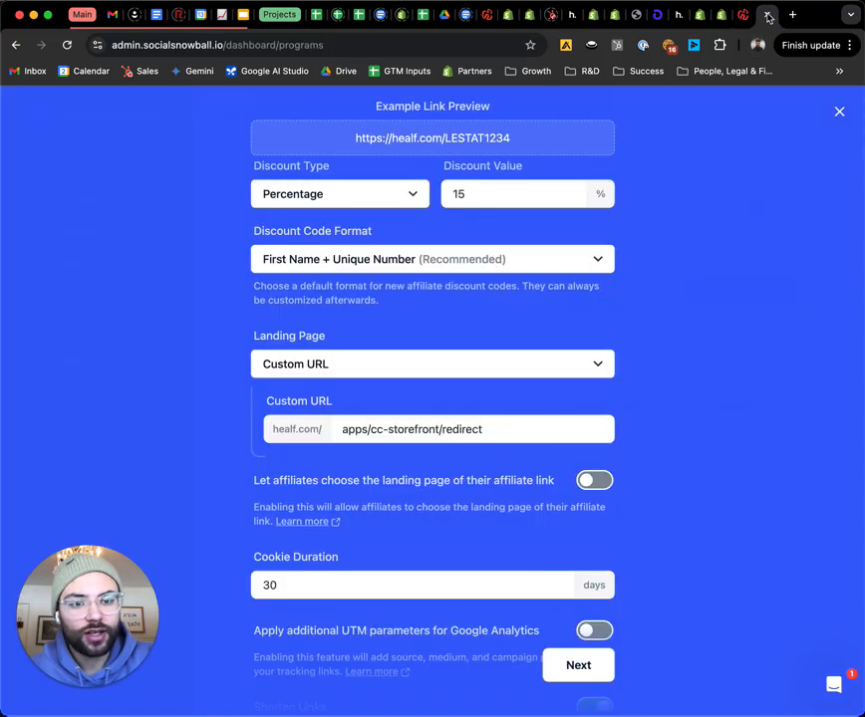
scroll(533, 262, up, 10)
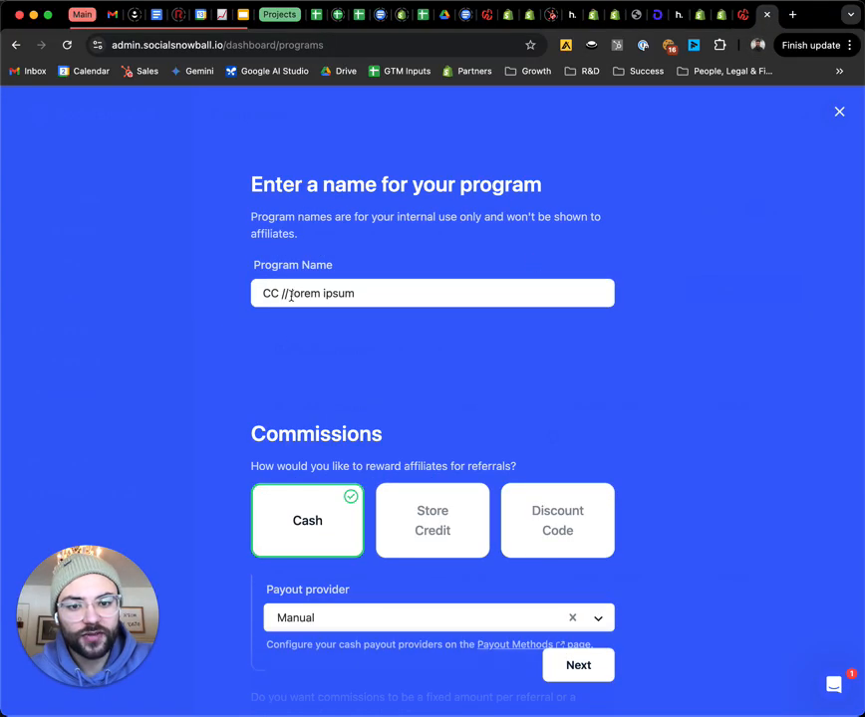
drag(292, 293, 220, 300)
scroll(219, 335, down, 10)
scroll(219, 335, up, 1)
scroll(219, 336, down, 3)
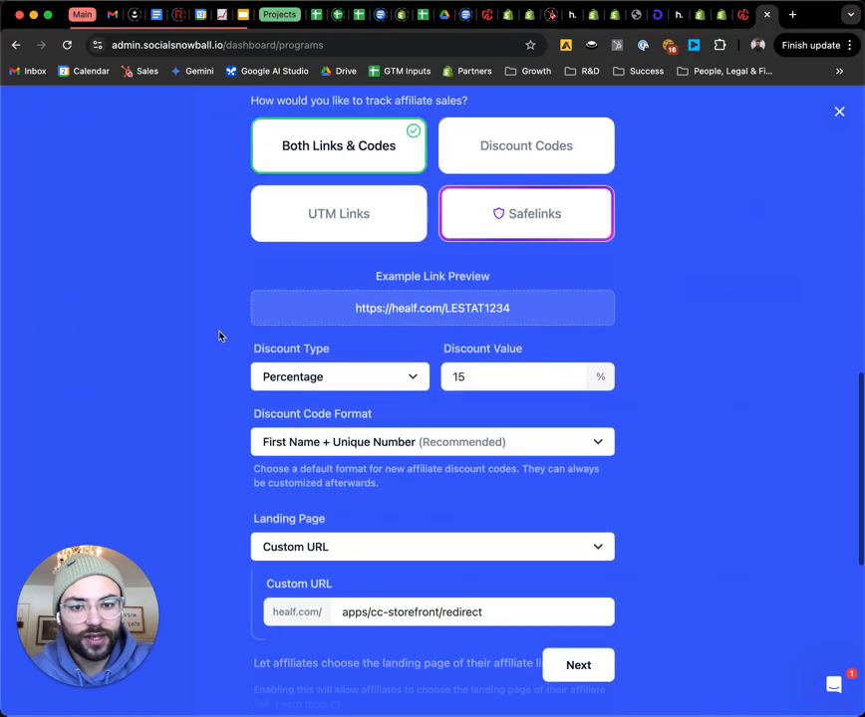
scroll(220, 336, up, 2)
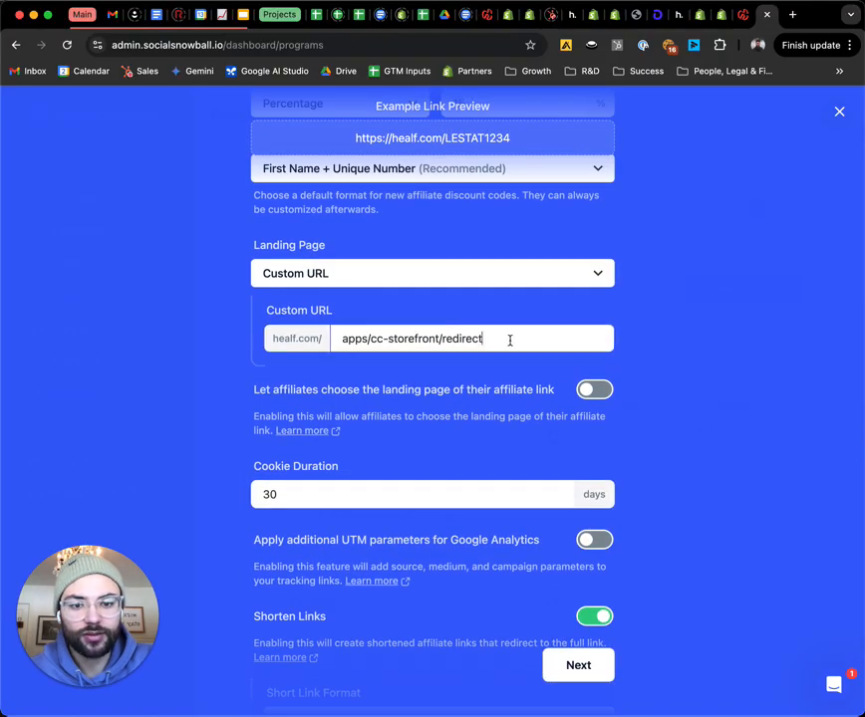
drag(509, 339, 331, 337)
click(334, 389)
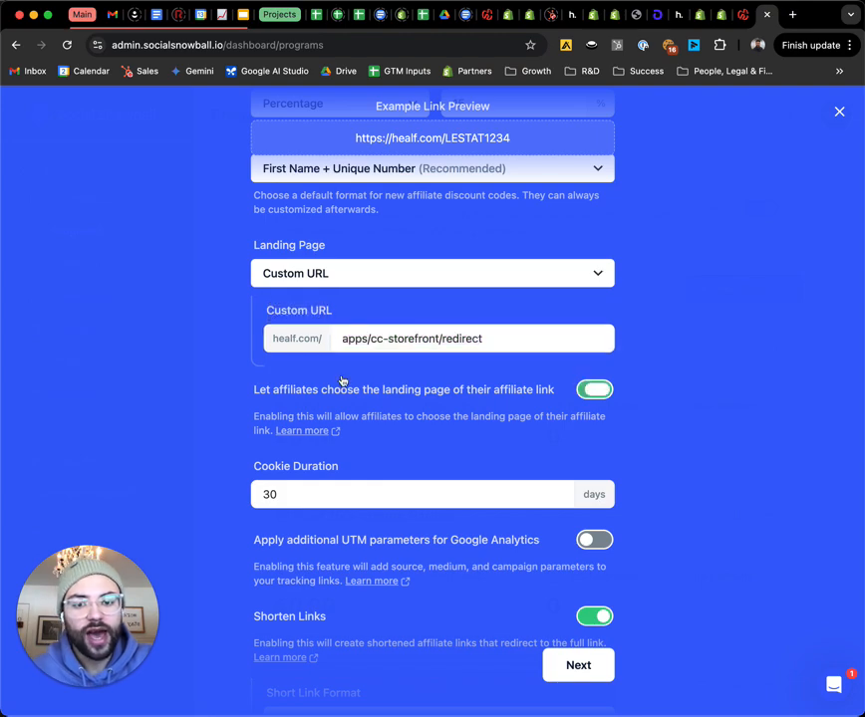
click(602, 395)
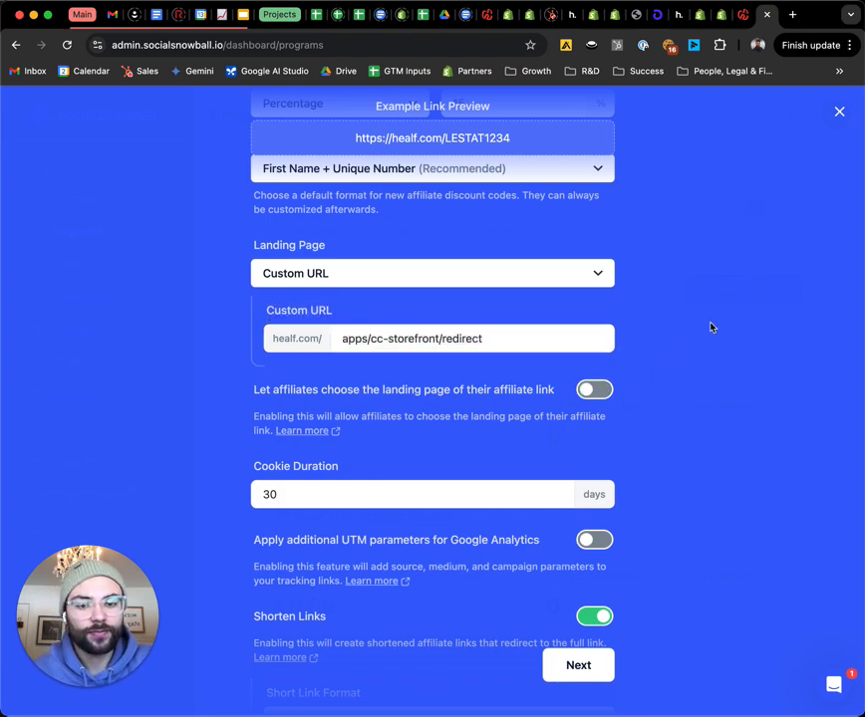
scroll(688, 331, down, 1)
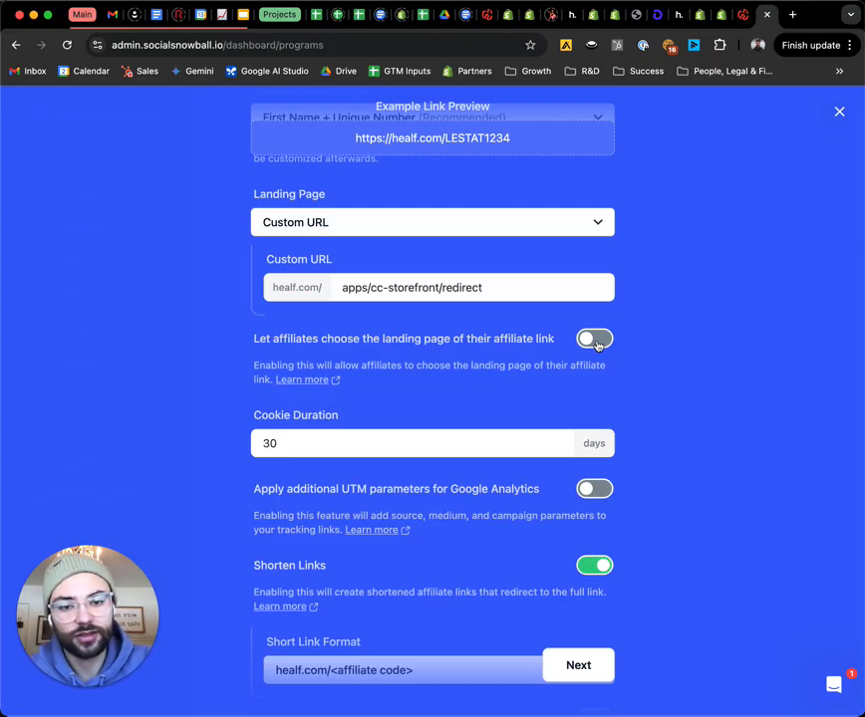
Return to CreatorCommerce, view the synced tiers, and check the collab tier options in the Jan 19th Landing Page campaign.
click(746, 15)
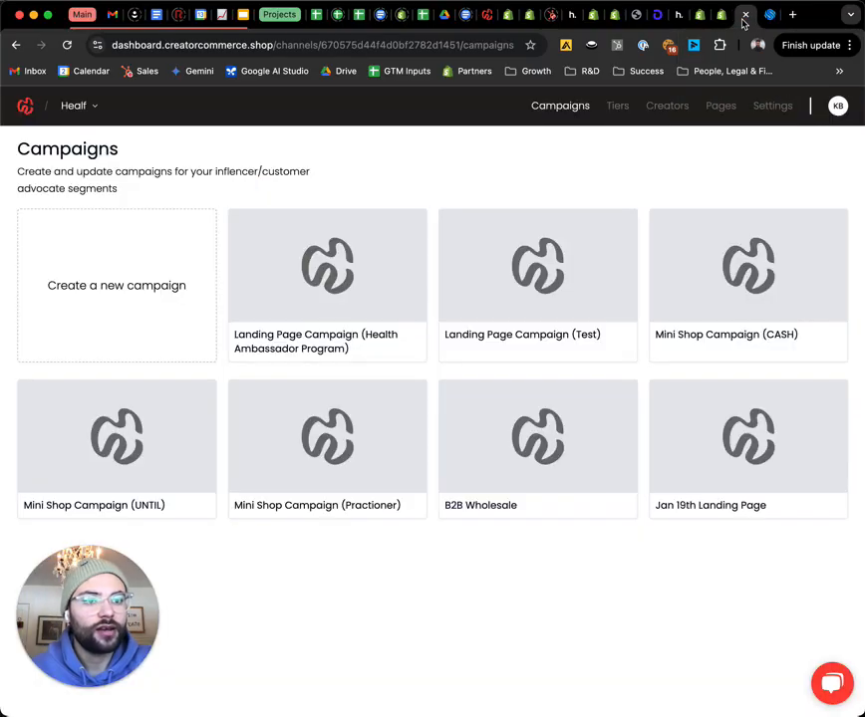
click(620, 108)
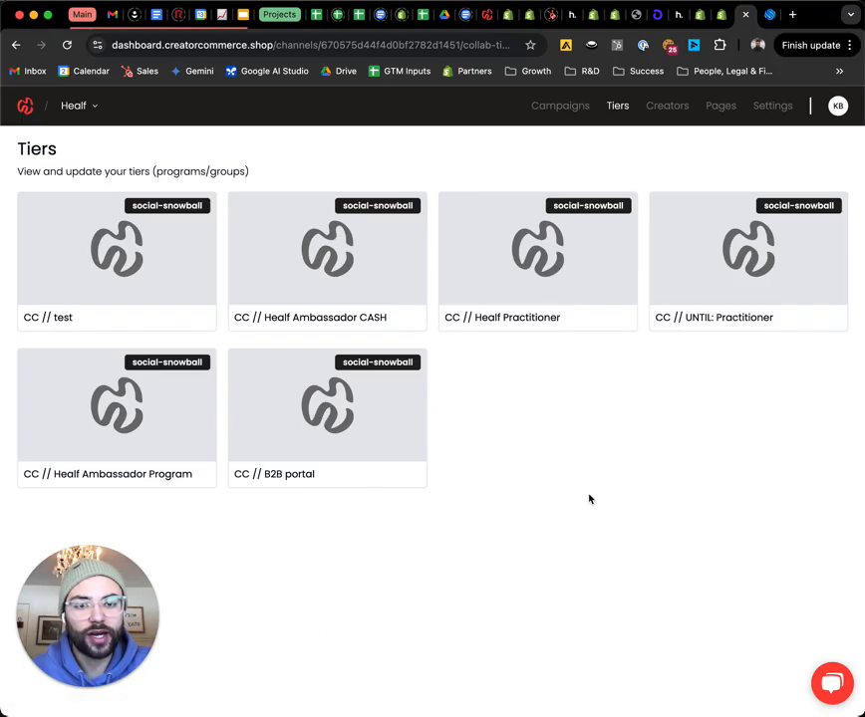
click(567, 111)
click(741, 457)
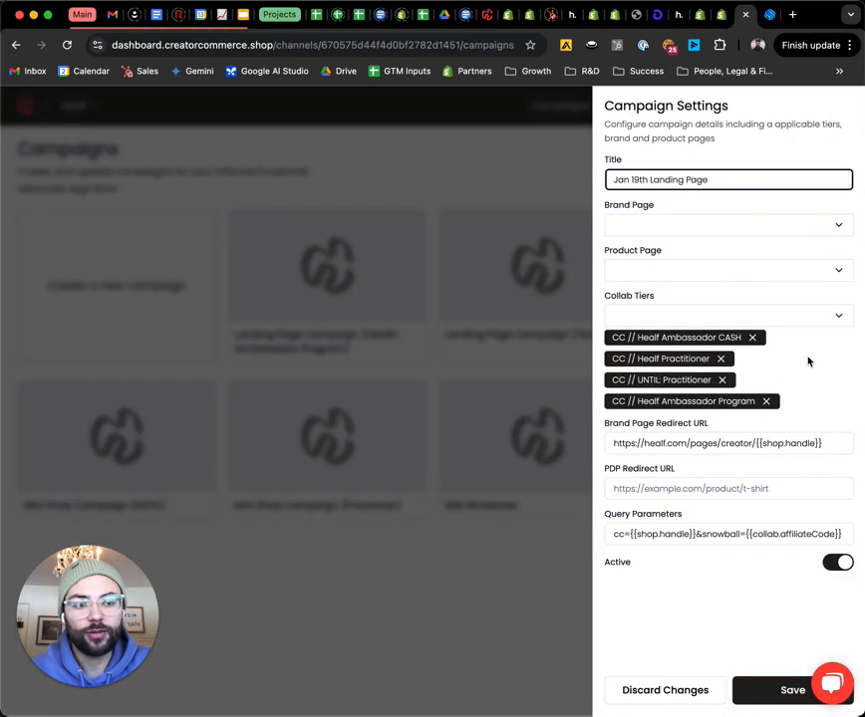
click(787, 319)
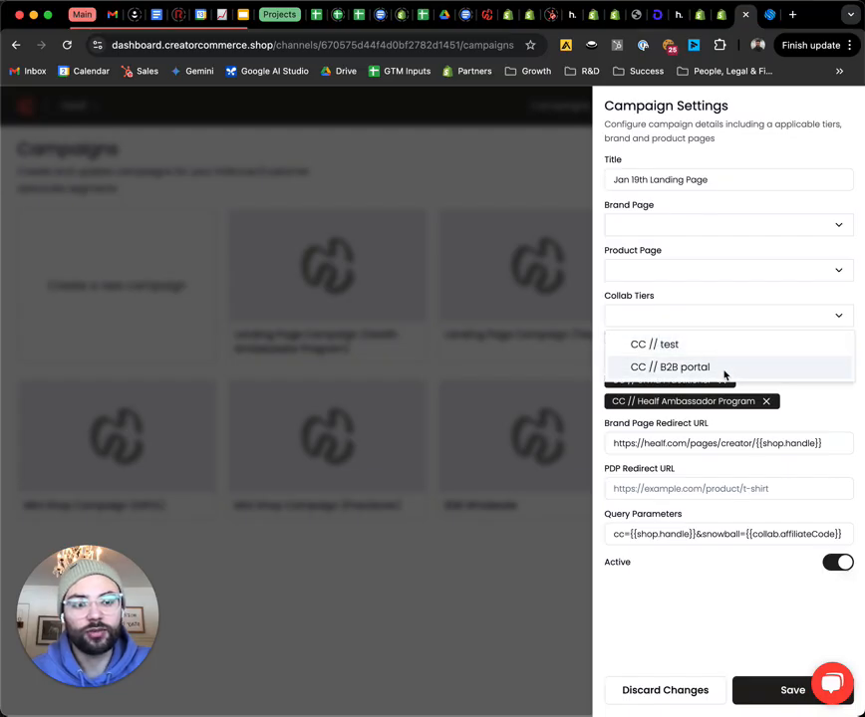
click(791, 625)
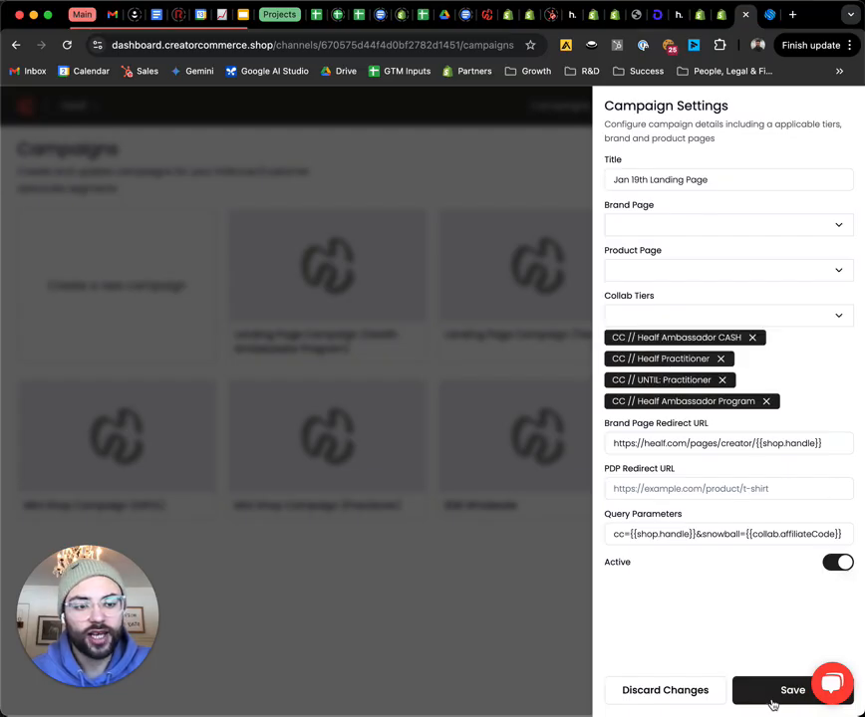